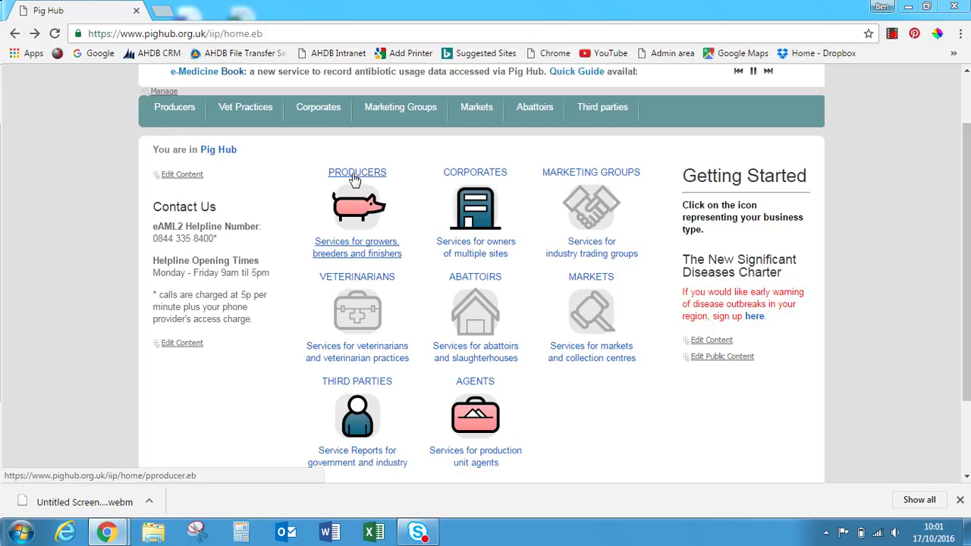
- Launch the NEW e-Medicine Book from Pig Hub's Producers page
{"action": "left_click", "coordinate": [355, 176]}
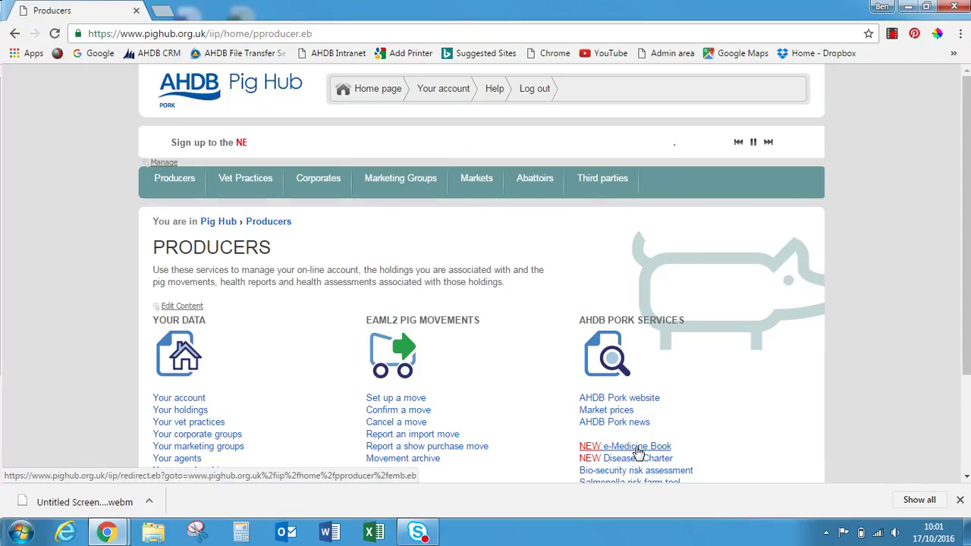
{"action": "left_click", "coordinate": [639, 452]}
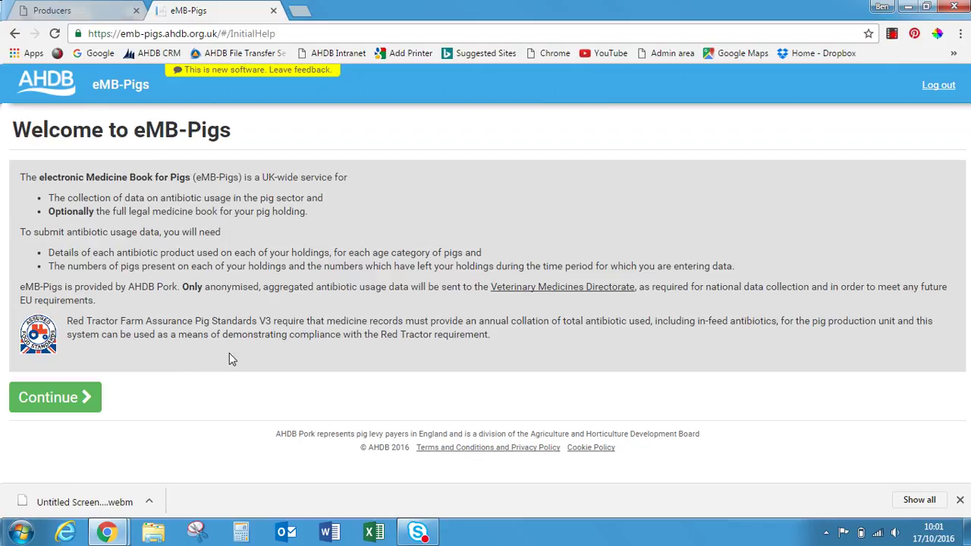
- Continue past the welcome page and open the Perky Pink Pigs III data entry options
{"action": "left_click", "coordinate": [88, 397]}
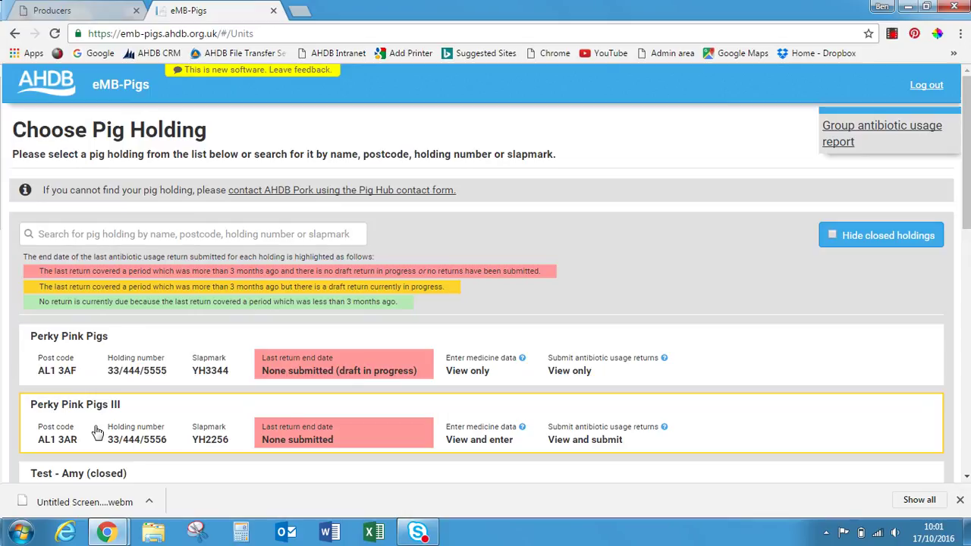
{"action": "left_click", "coordinate": [97, 432]}
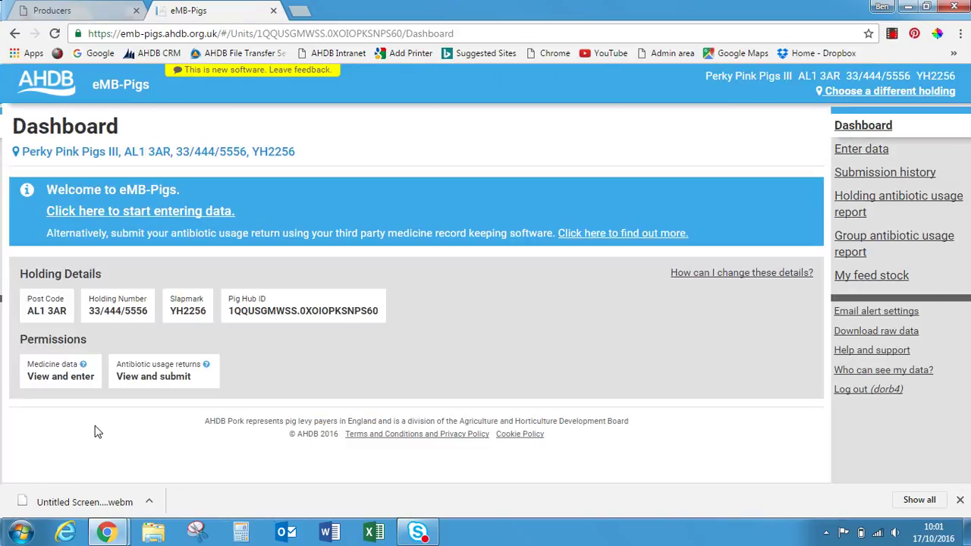
{"action": "left_click", "coordinate": [144, 212]}
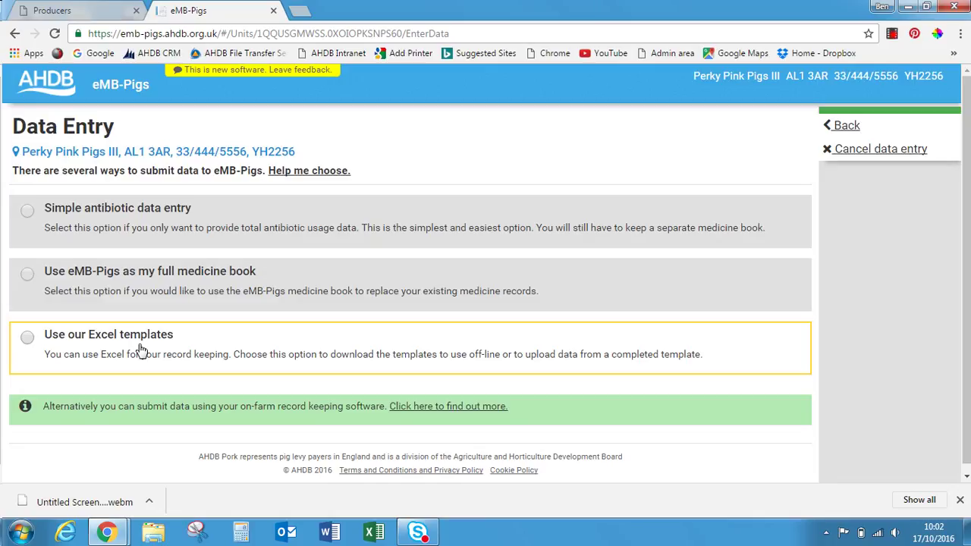
- Choose simple antibiotic data entry and create a draft return for 1 Jul–30 Sep 2016
{"action": "left_click", "coordinate": [28, 212]}
{"action": "left_click", "coordinate": [70, 259]}
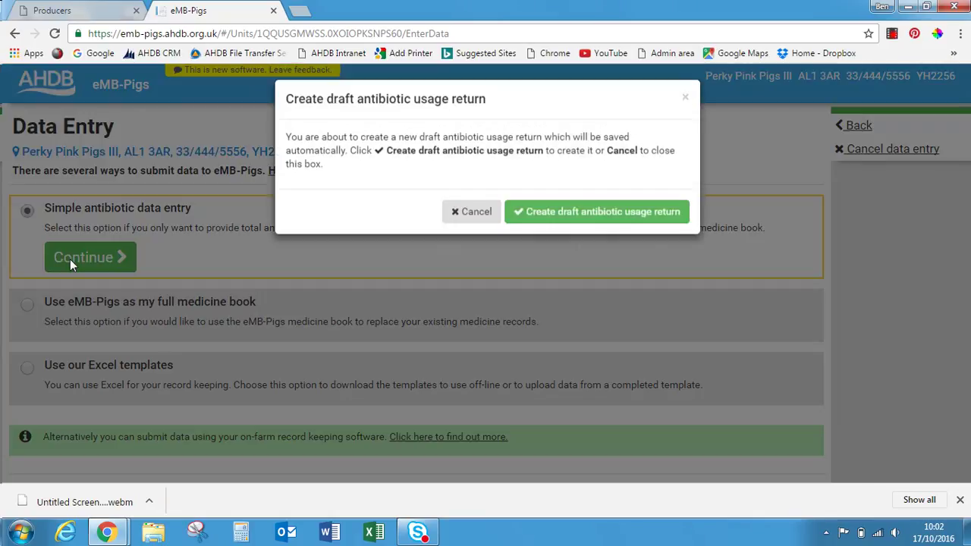
{"action": "left_click", "coordinate": [563, 222]}
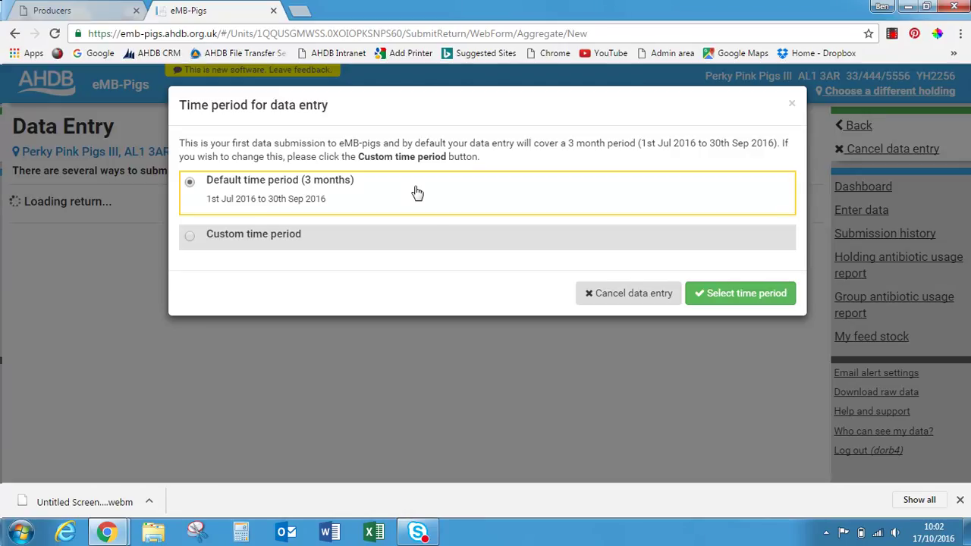
{"action": "left_click", "coordinate": [741, 302]}
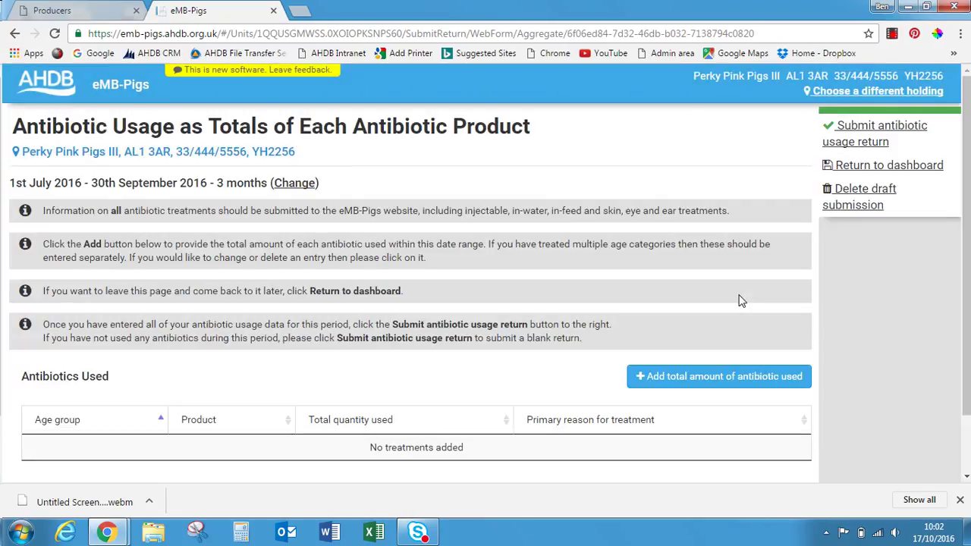
{"action": "left_click", "coordinate": [731, 378]}
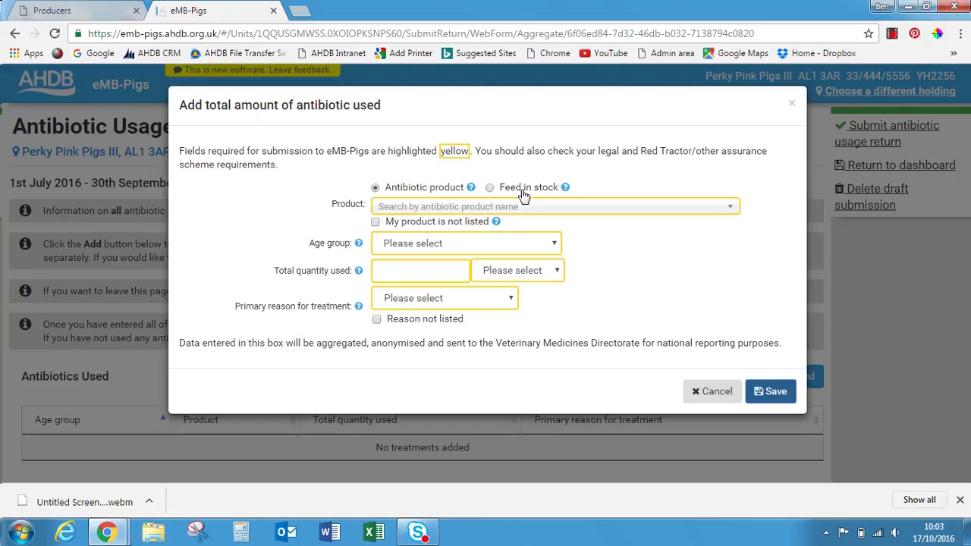
{"action": "left_click", "coordinate": [493, 189]}
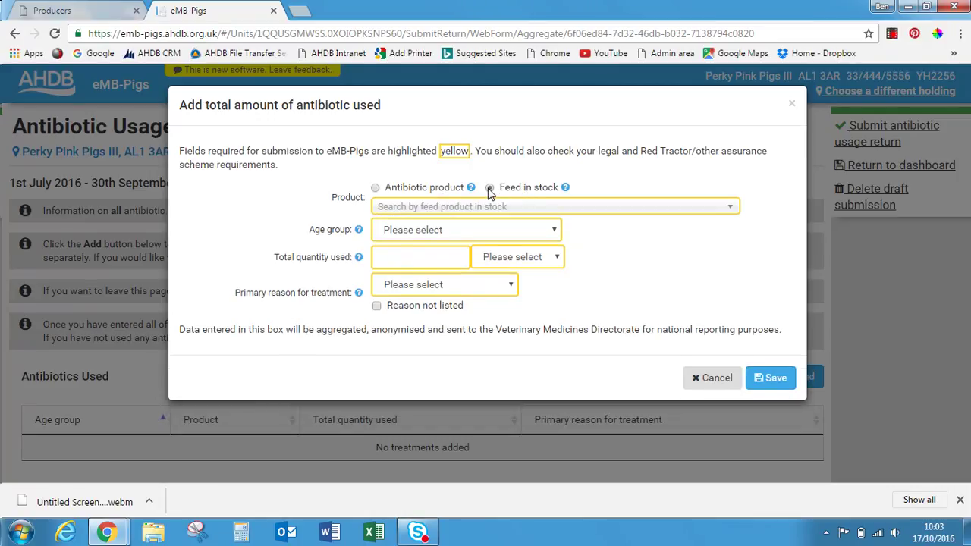
{"action": "left_click", "coordinate": [729, 210]}
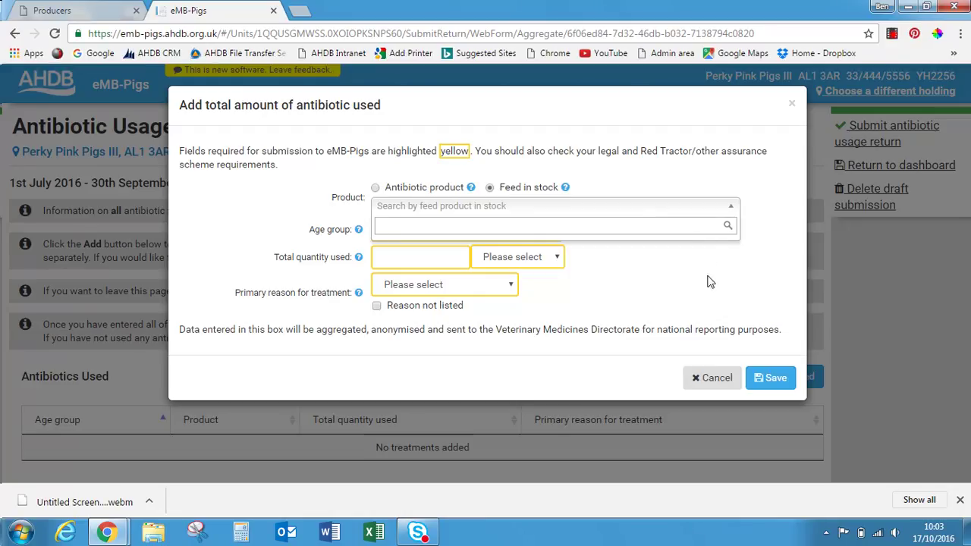
{"action": "left_click", "coordinate": [710, 379]}
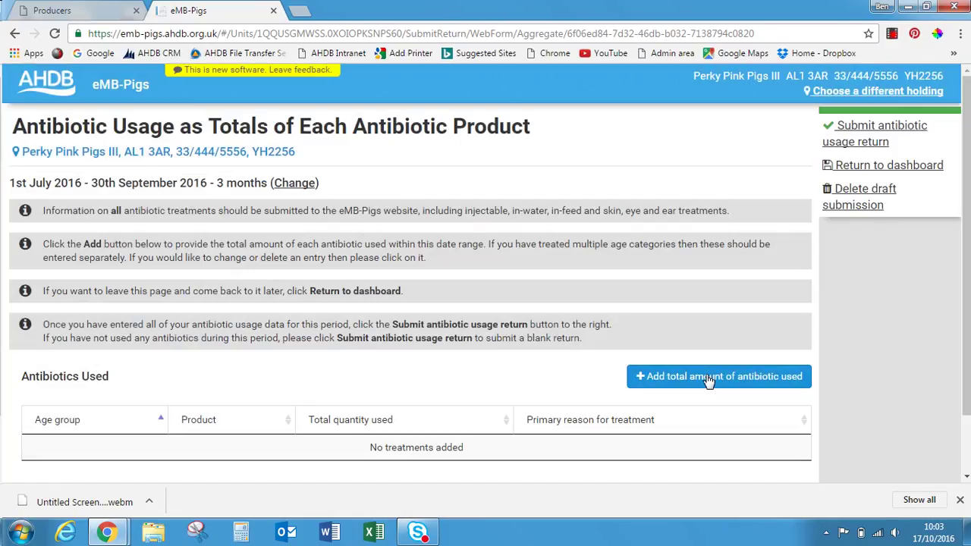
- In My feed stock, begin a new feed product named 'Lincomix 44 1kg per tonne'
{"action": "left_click", "coordinate": [873, 166]}
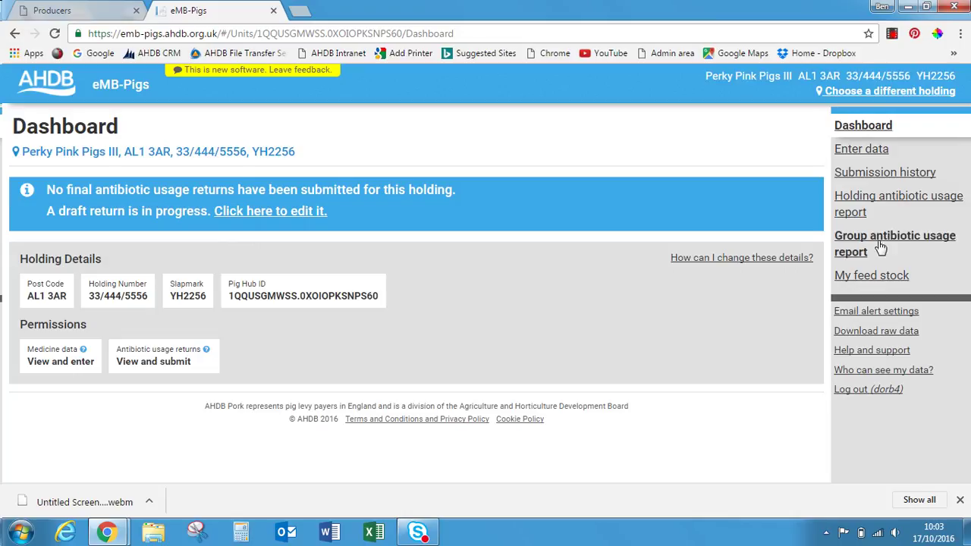
{"action": "left_click", "coordinate": [884, 277]}
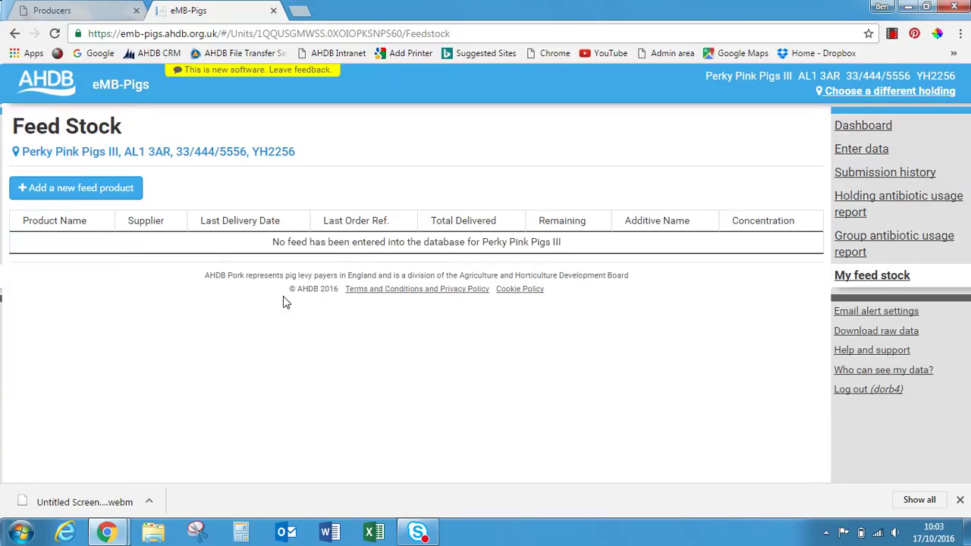
{"action": "left_click", "coordinate": [85, 191]}
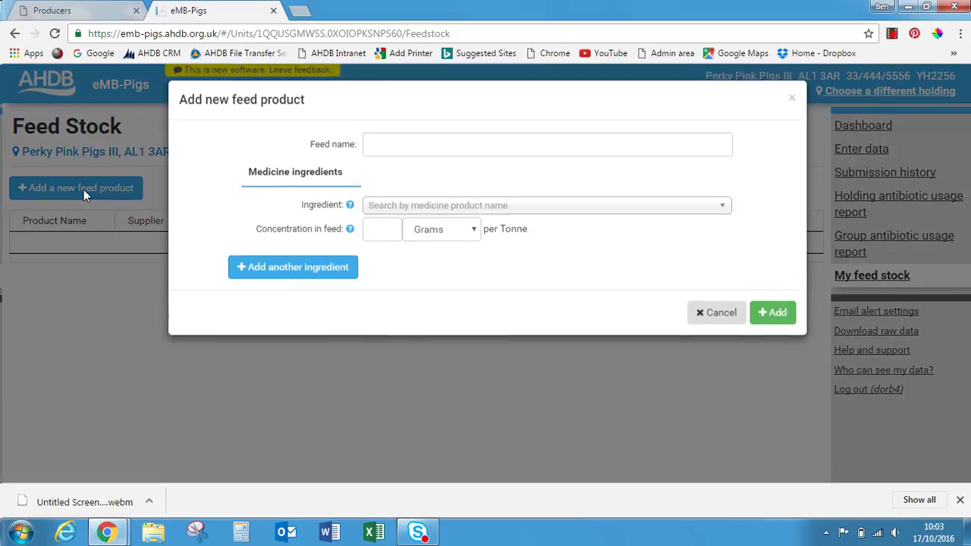
{"action": "left_click", "coordinate": [375, 149]}
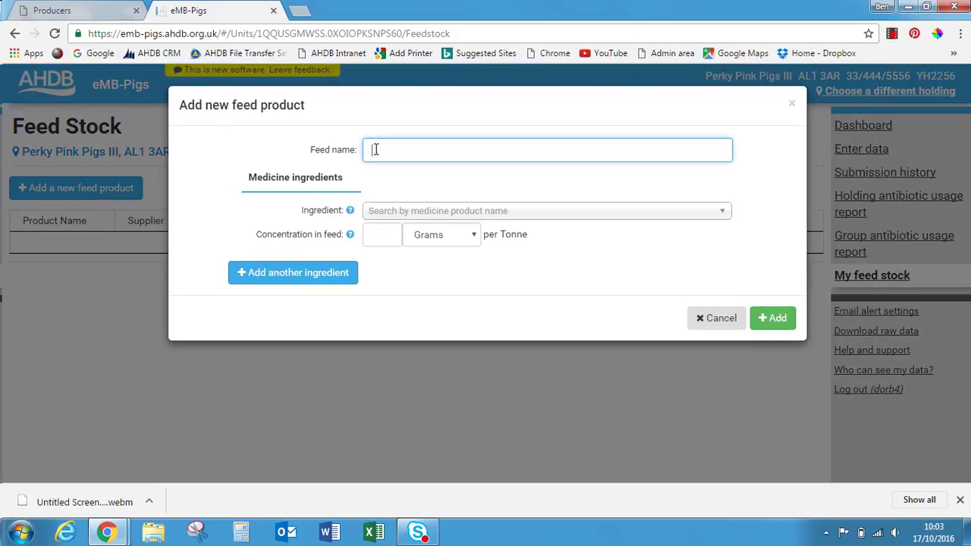
{"action": "type", "text": "Lincomix 44 1kg per tonne"}
- Set the feed's ingredient to Lincocin Premix 44 g/kg at 1 kilogram per tonne
{"action": "left_click", "coordinate": [721, 216]}
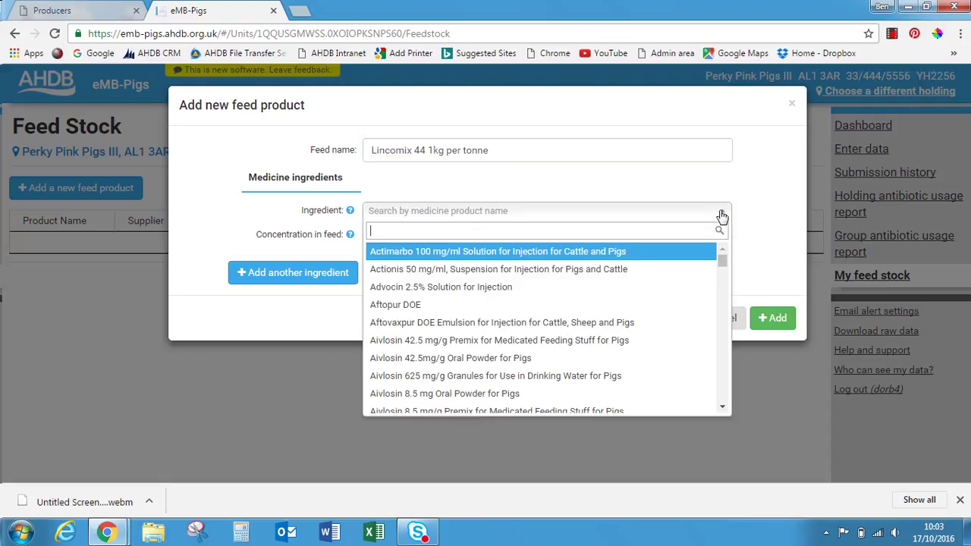
{"action": "type", "text": "li"}
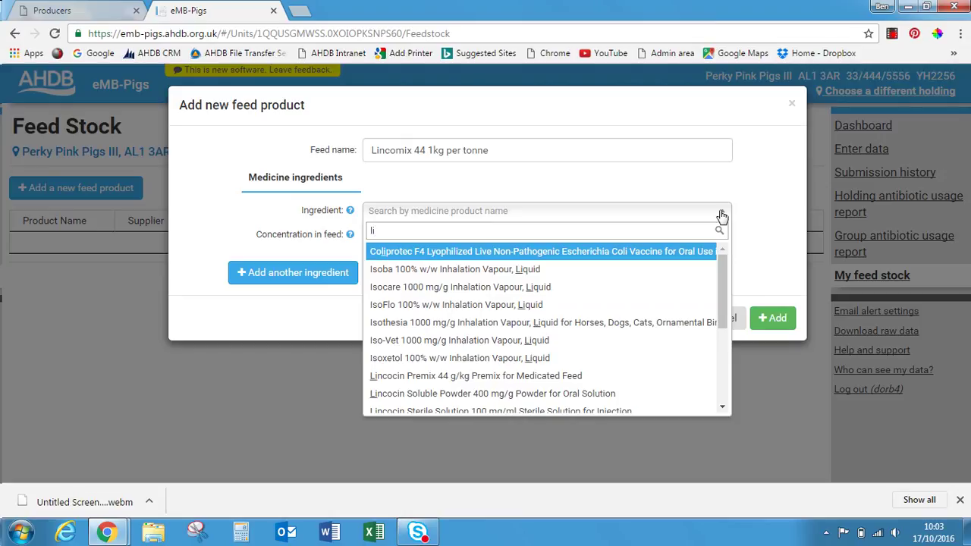
{"action": "type", "text": "nc"}
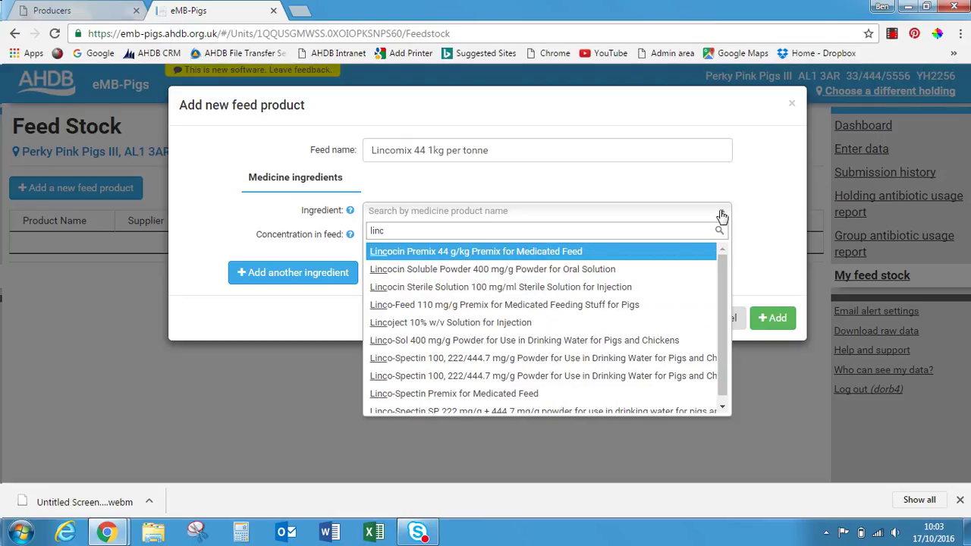
{"action": "type", "text": "i"}
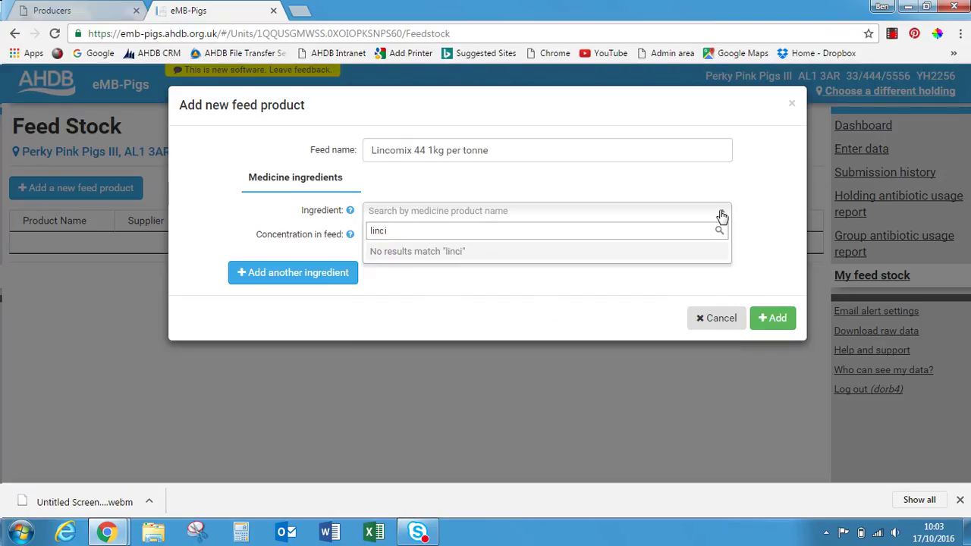
{"action": "key", "text": "BackSpace"}
{"action": "type", "text": "o"}
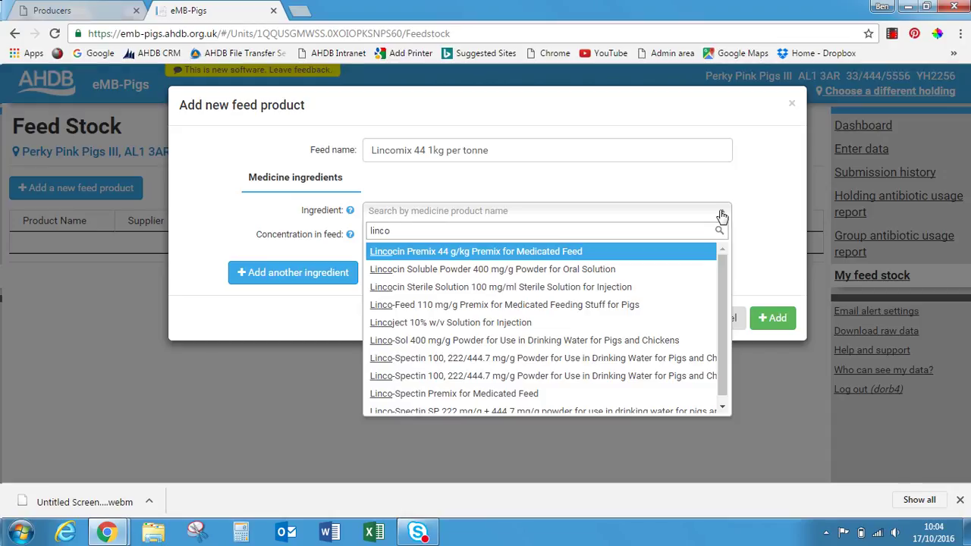
{"action": "left_click", "coordinate": [523, 253]}
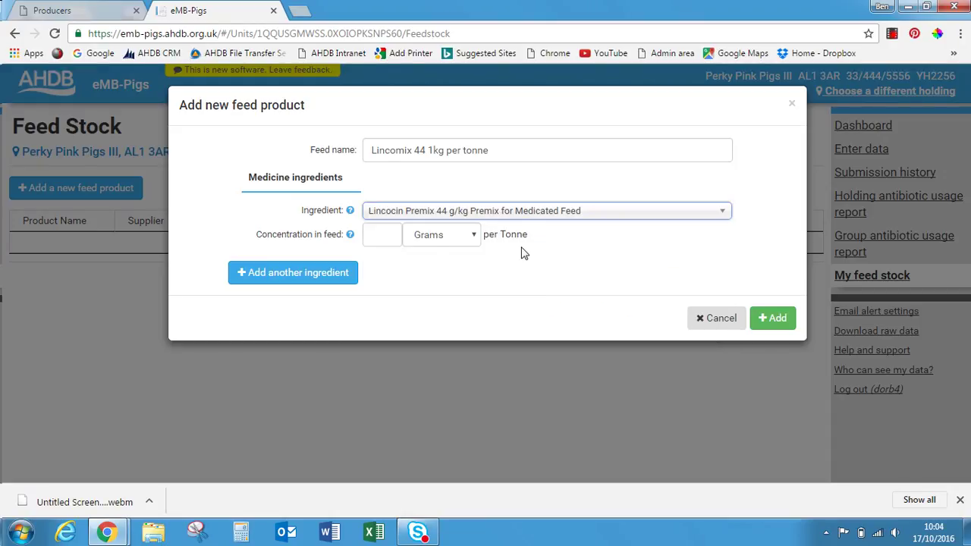
{"action": "left_click", "coordinate": [472, 238]}
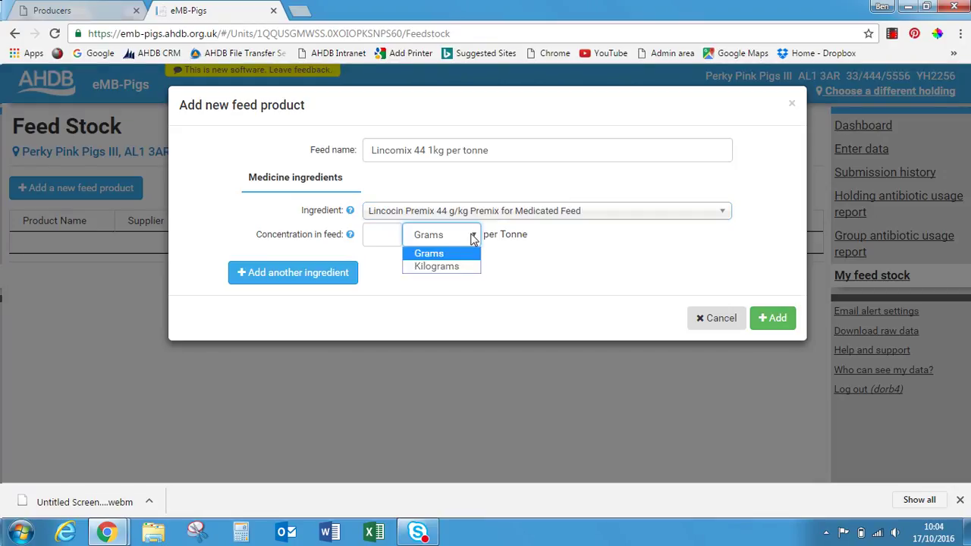
{"action": "left_click", "coordinate": [454, 270]}
{"action": "left_click", "coordinate": [370, 236]}
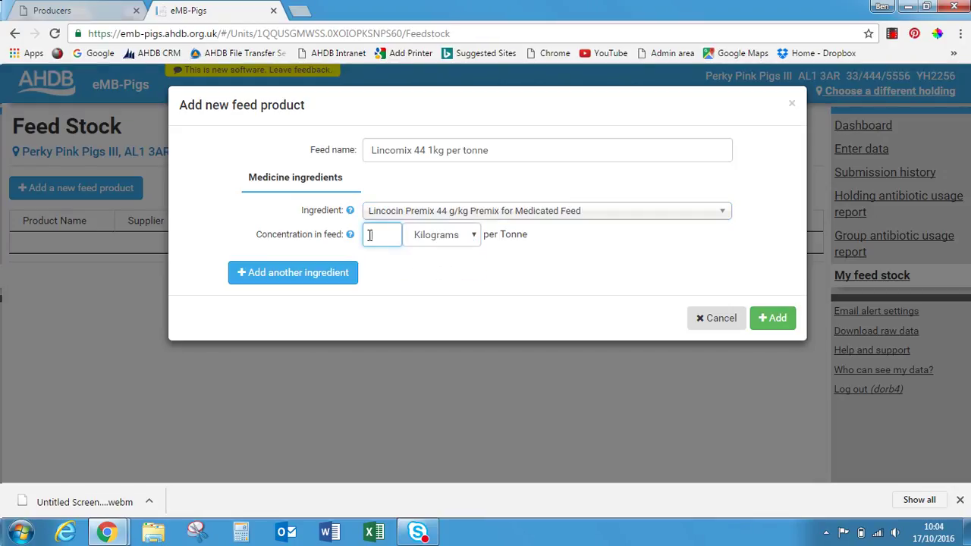
{"action": "type", "text": "1"}
- Save the Lincomix feed and record a 2-tonne delivery with its order reference
{"action": "left_click", "coordinate": [771, 318]}
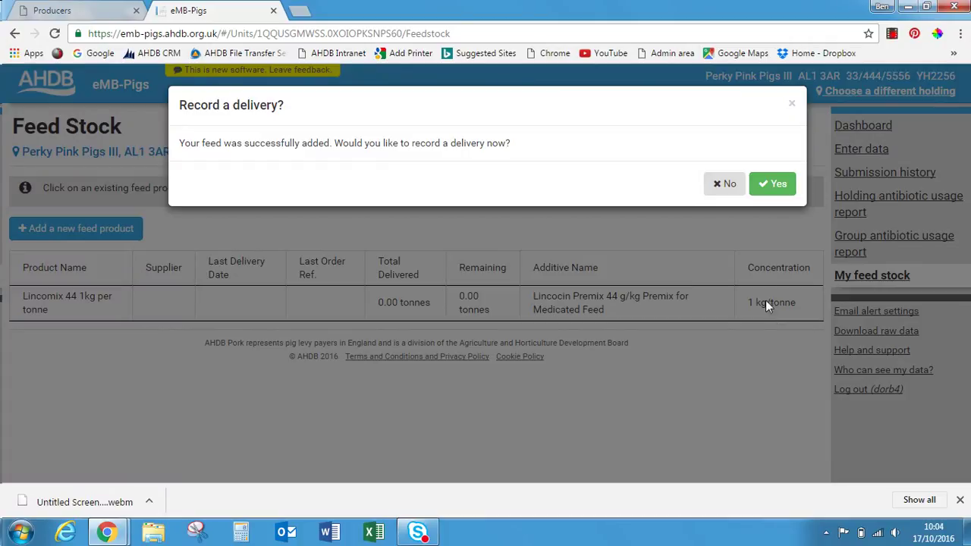
{"action": "left_click", "coordinate": [779, 185]}
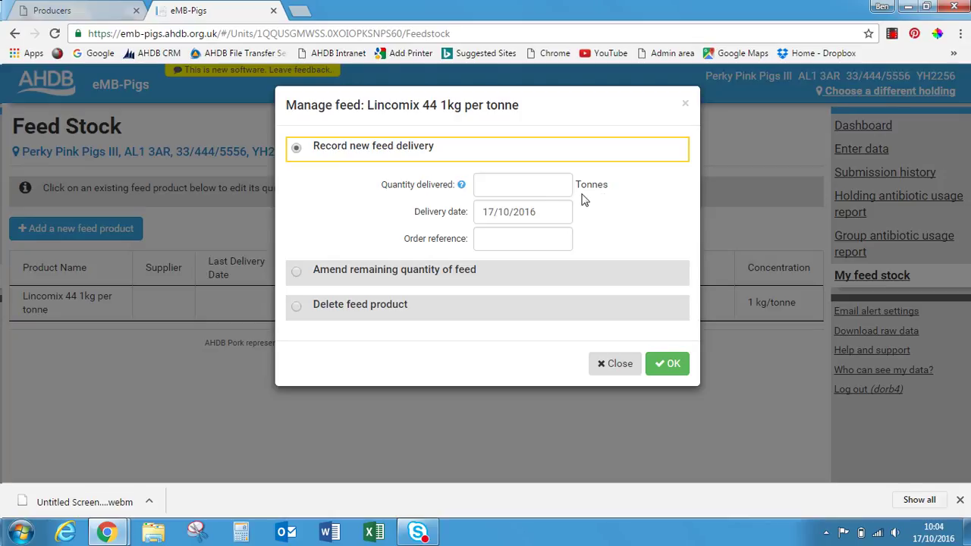
{"action": "left_click", "coordinate": [482, 184]}
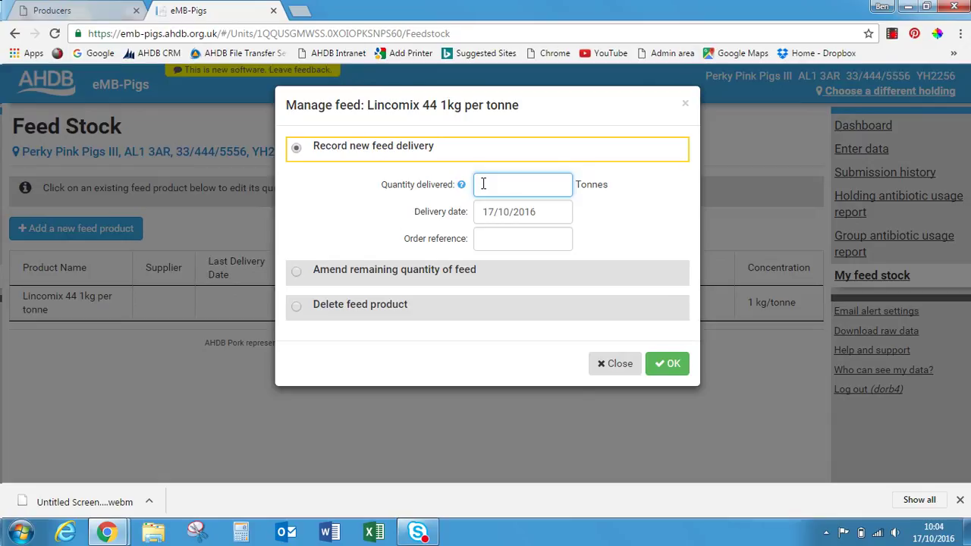
{"action": "type", "text": "2"}
{"action": "left_click", "coordinate": [488, 240]}
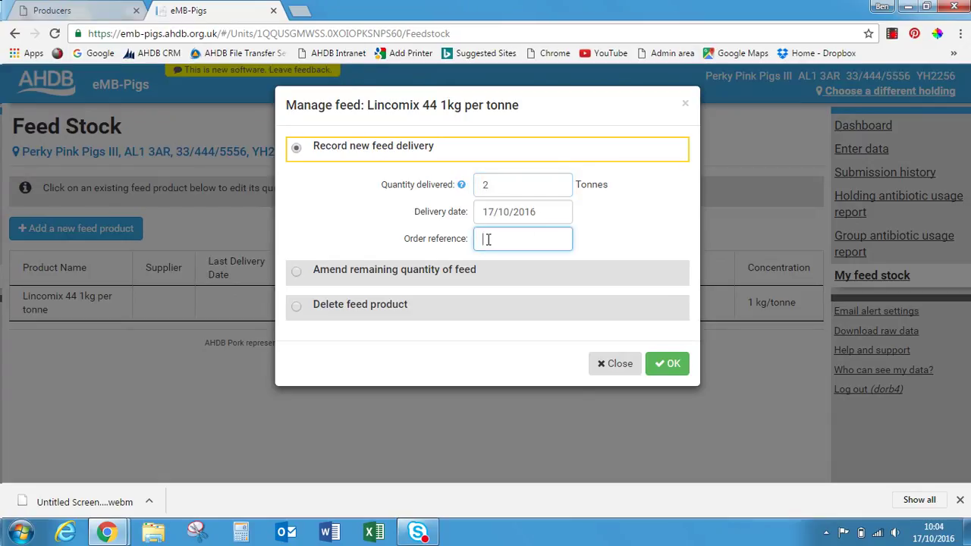
{"action": "type", "text": "12345"}
- Save the delivery and go to Enter data to edit the saved Jul–Sep 2016 draft
{"action": "left_click", "coordinate": [667, 366]}
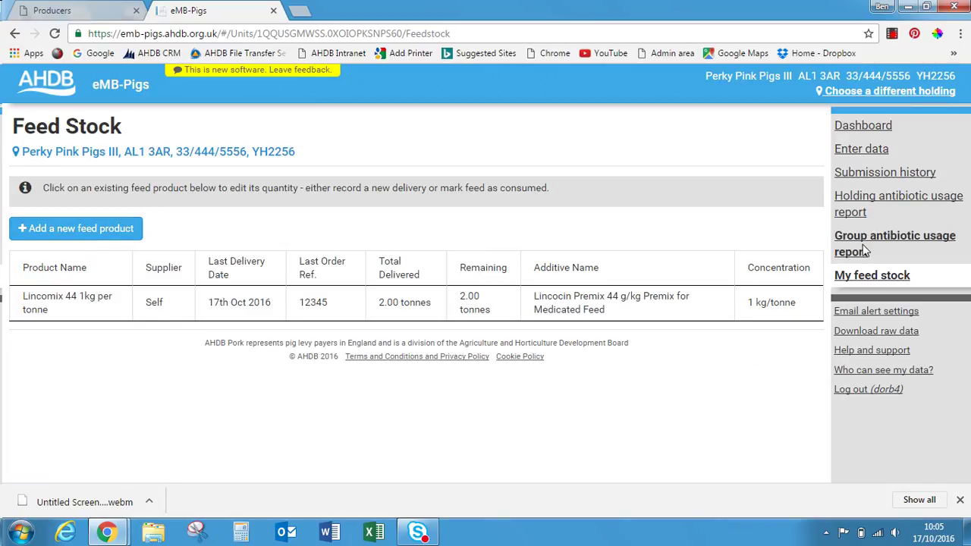
{"action": "left_click", "coordinate": [862, 150]}
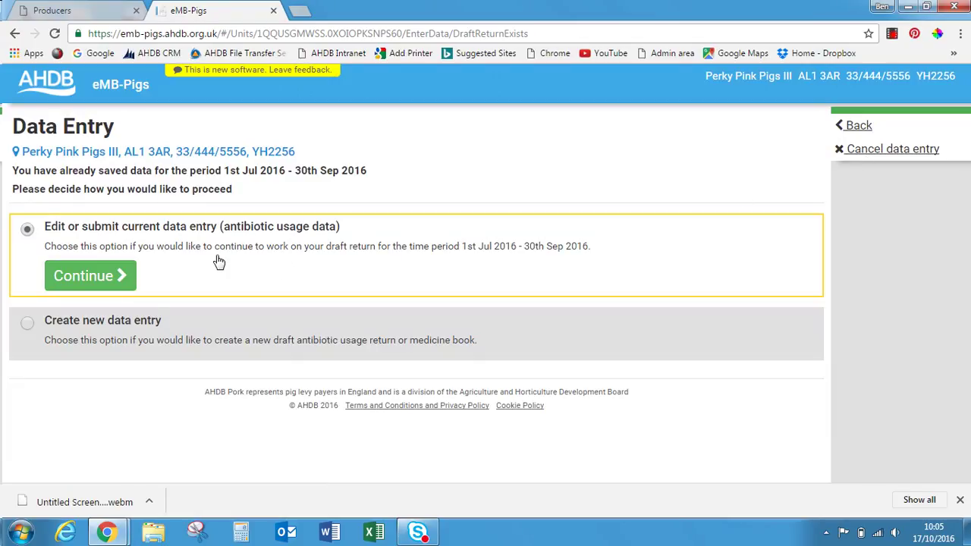
- Continue the draft and add an antibiotic entry using Lincomix 44 1kg per tonne feed in stock
{"action": "left_click", "coordinate": [66, 285]}
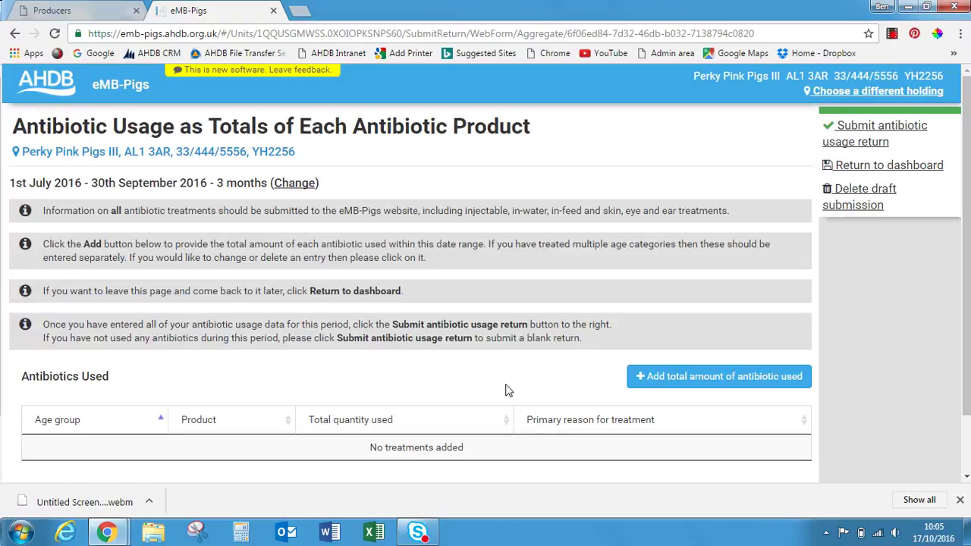
{"action": "left_click", "coordinate": [733, 380]}
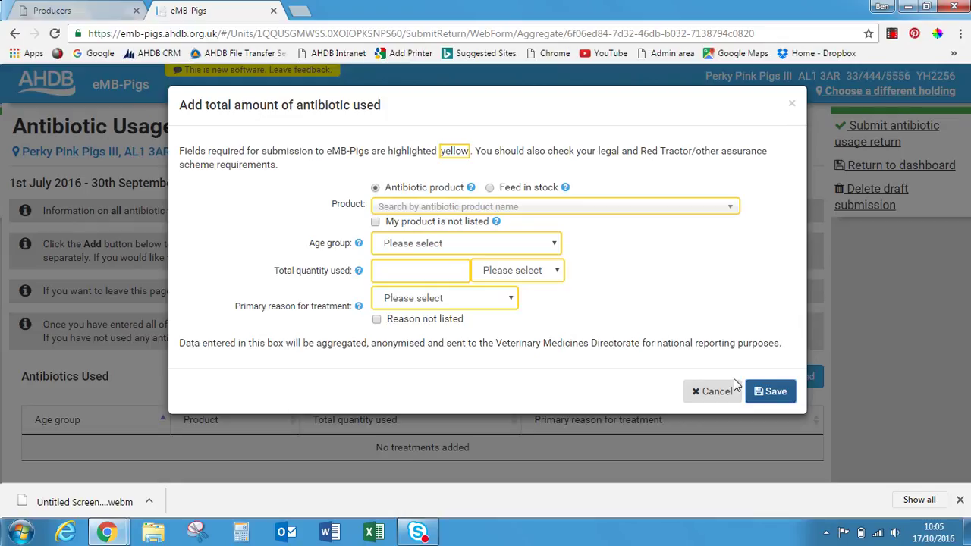
{"action": "left_click", "coordinate": [489, 189]}
{"action": "left_click", "coordinate": [727, 208]}
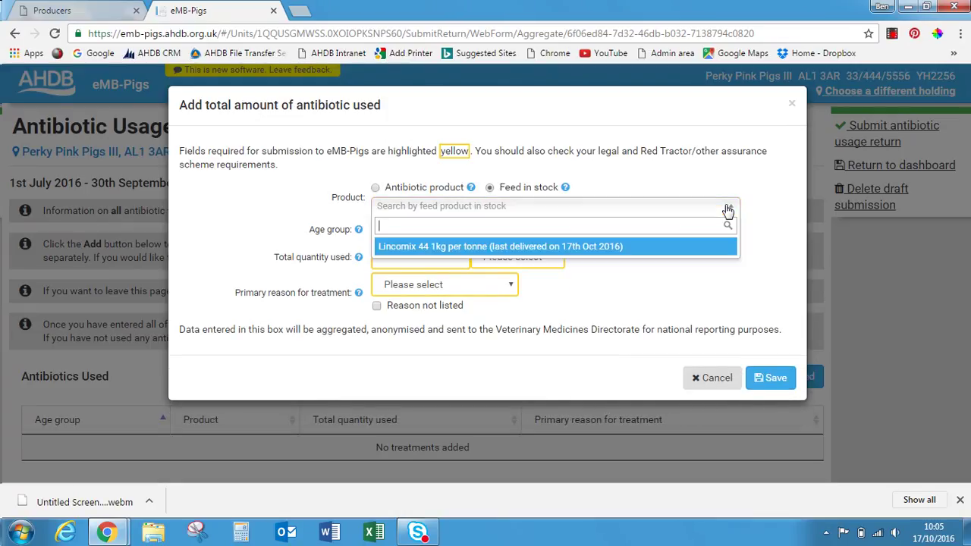
{"action": "left_click", "coordinate": [657, 249]}
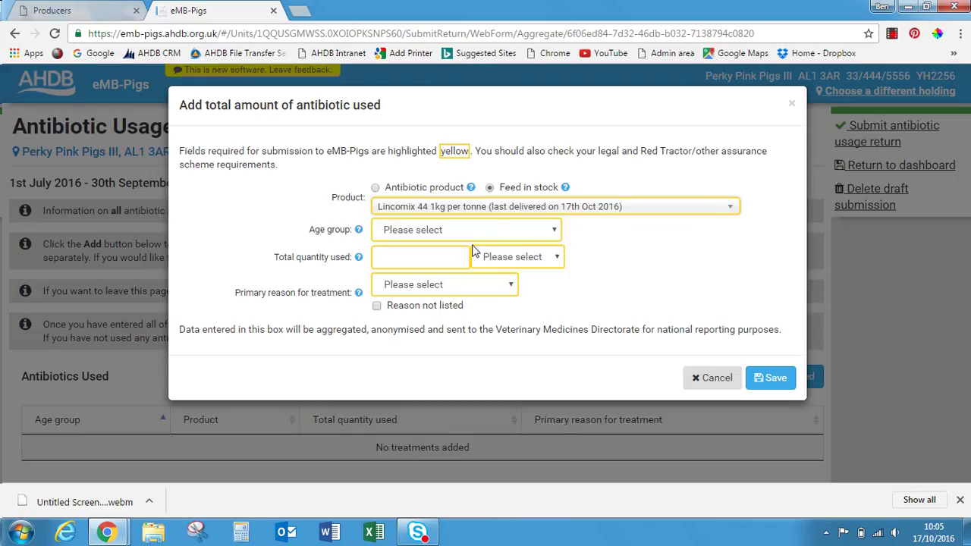
- Record the Lincomix entry as Finishers, 1 tonne, for Scour, and save it
{"action": "left_click", "coordinate": [552, 233]}
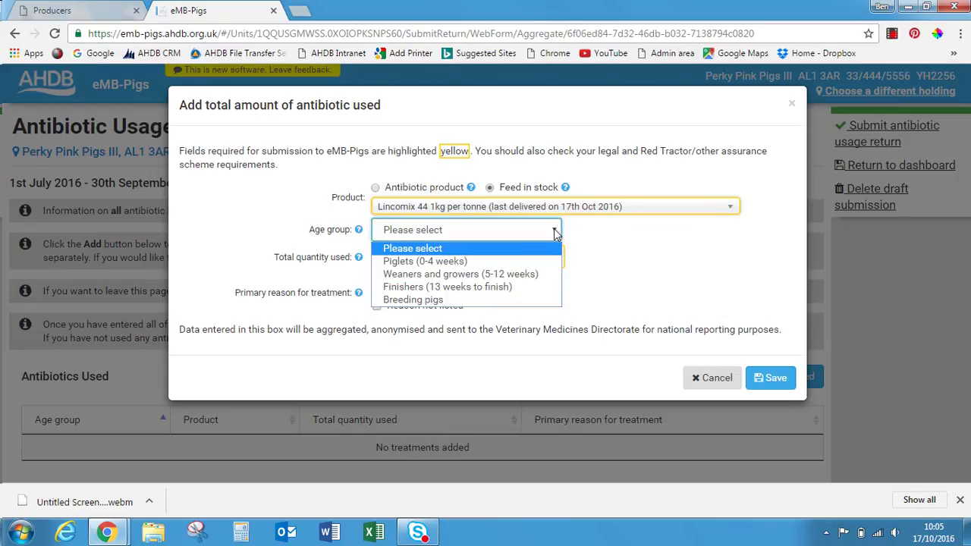
{"action": "left_click", "coordinate": [450, 289]}
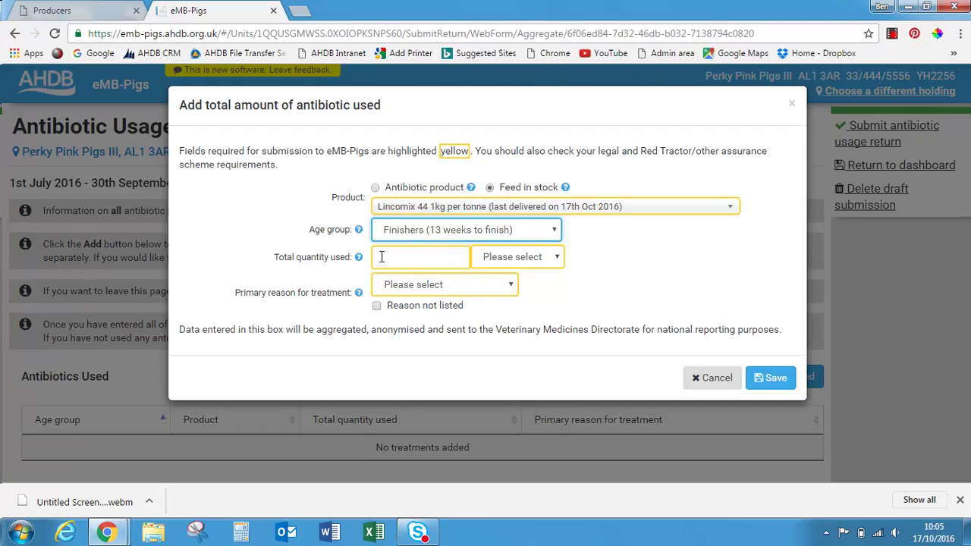
{"action": "left_click", "coordinate": [554, 259]}
{"action": "left_click", "coordinate": [505, 313]}
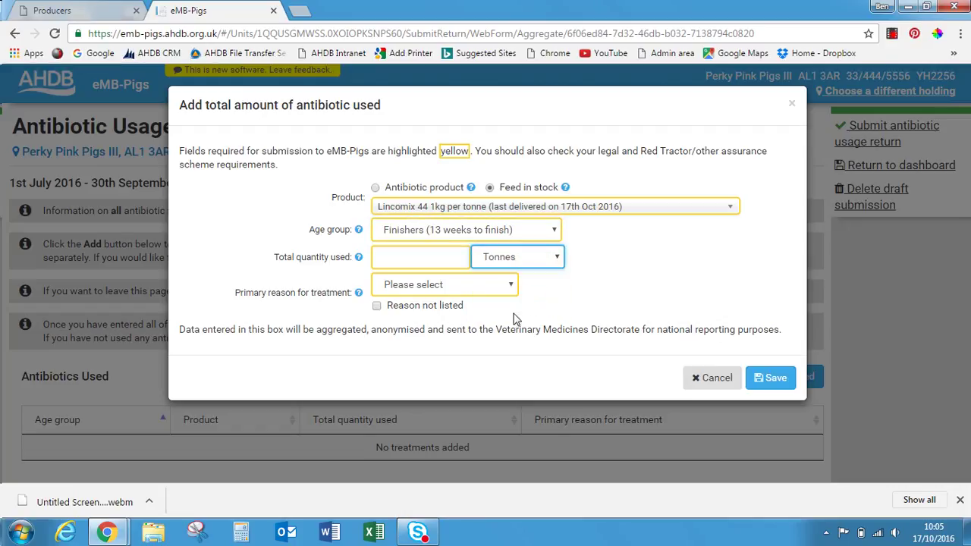
{"action": "left_click", "coordinate": [385, 258]}
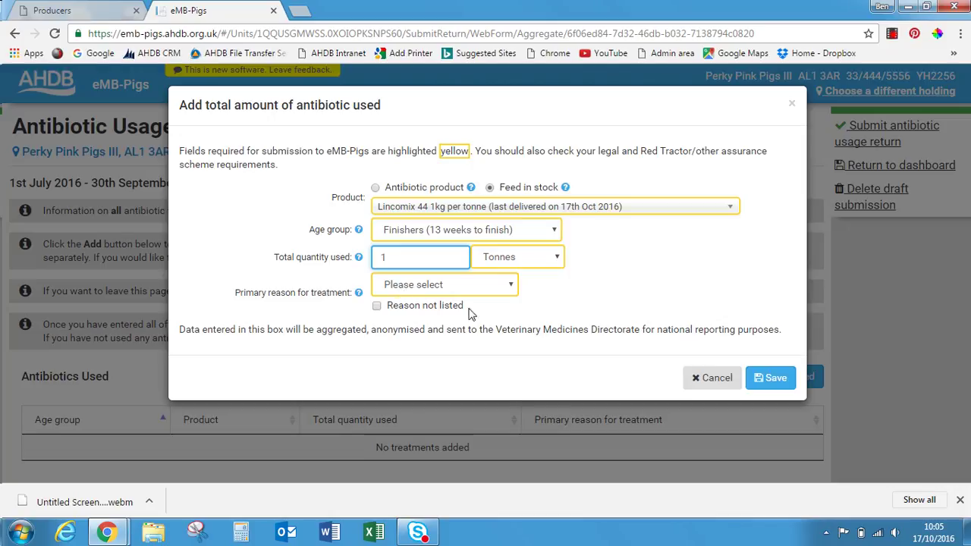
{"action": "left_click", "coordinate": [512, 287]}
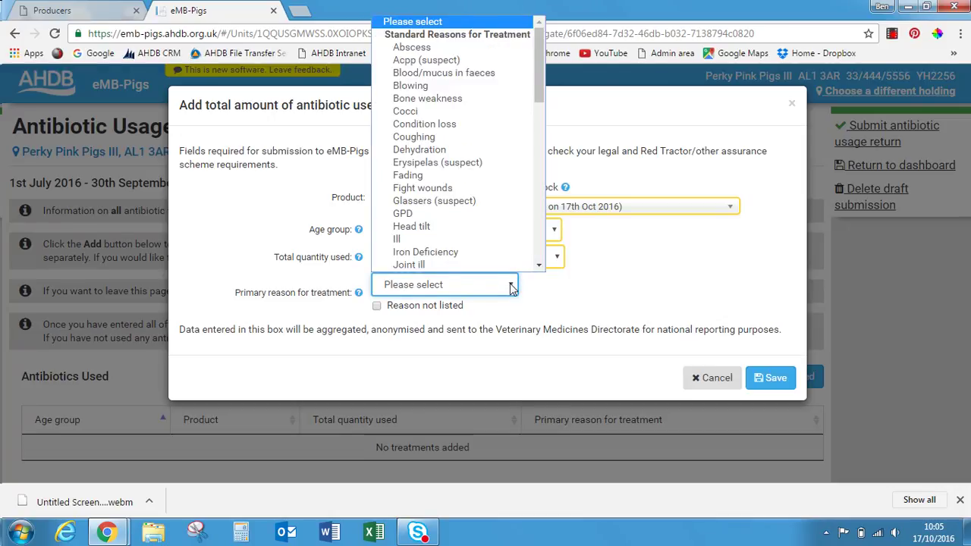
{"action": "key", "text": "s"}
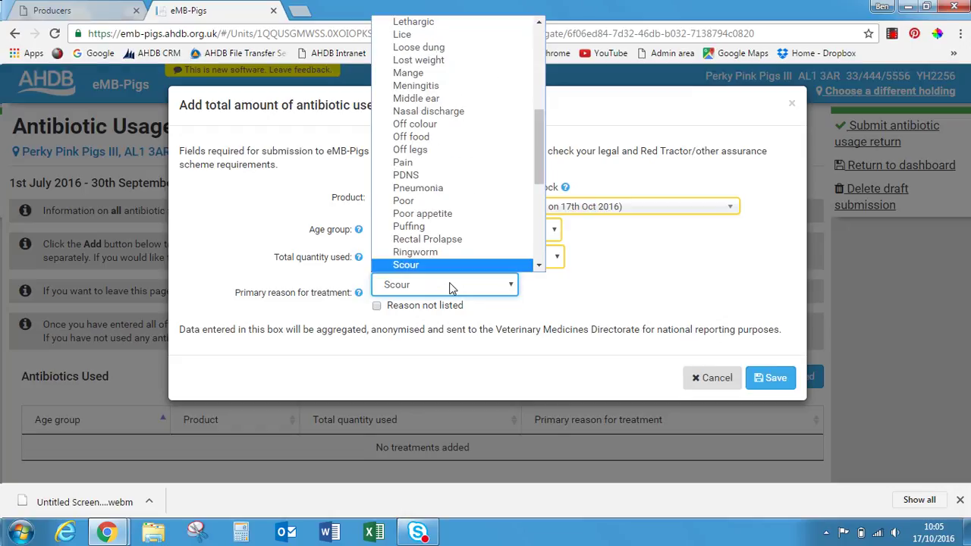
{"action": "left_click", "coordinate": [420, 267]}
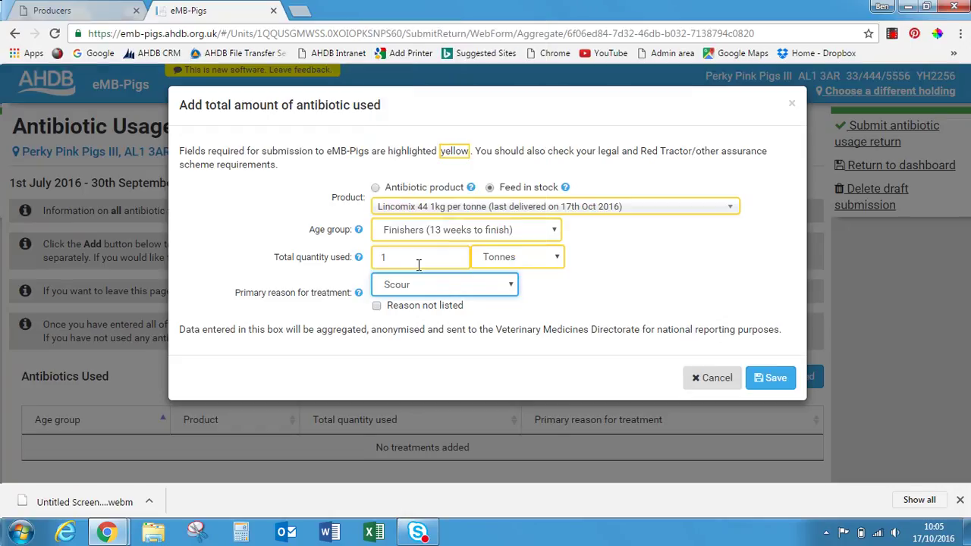
{"action": "left_click", "coordinate": [759, 378]}
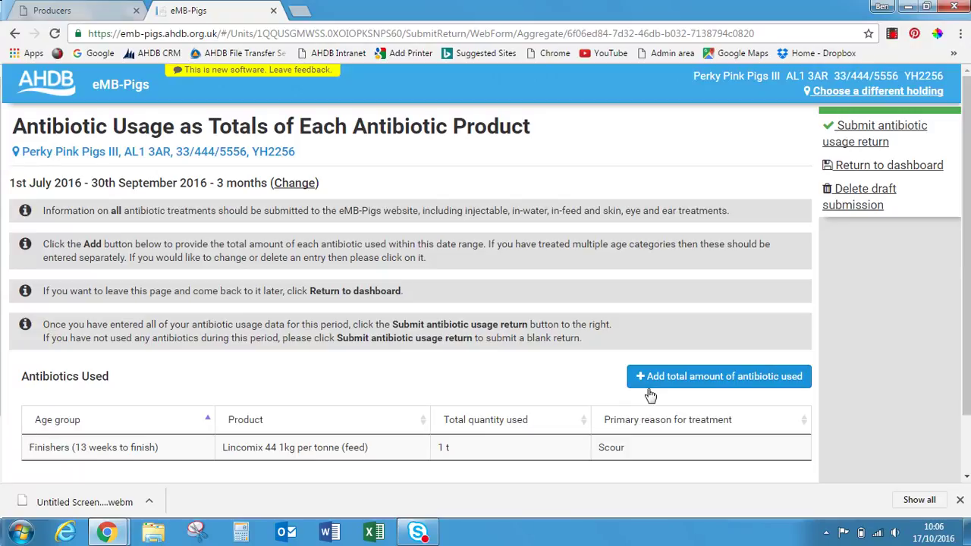
- Choose 'Submit antibiotic usage return' to bring up the Holding information dialog
{"action": "left_click", "coordinate": [880, 143]}
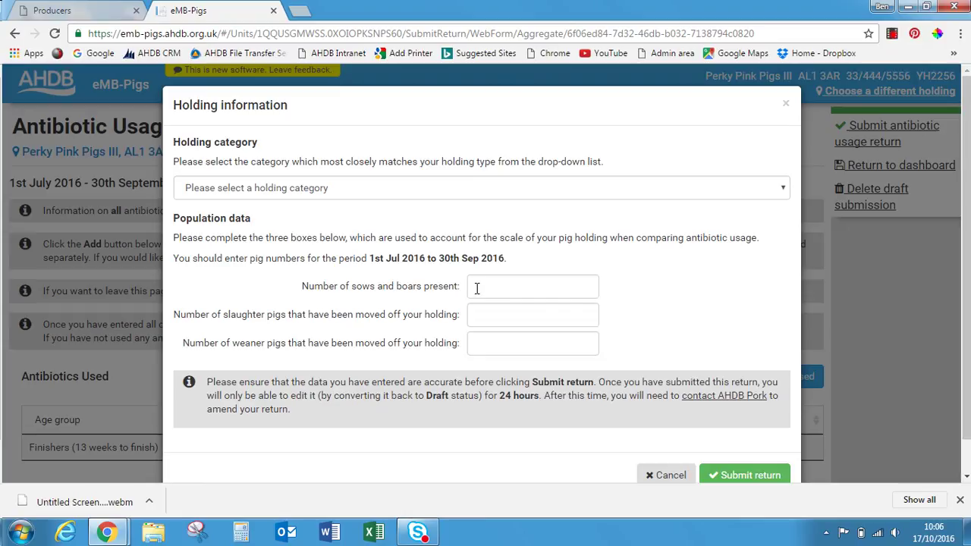
- Submit the return as Finisher with 0 sows and boars, 100 slaughter pigs, 0 weaners moved off
{"action": "left_click", "coordinate": [785, 191]}
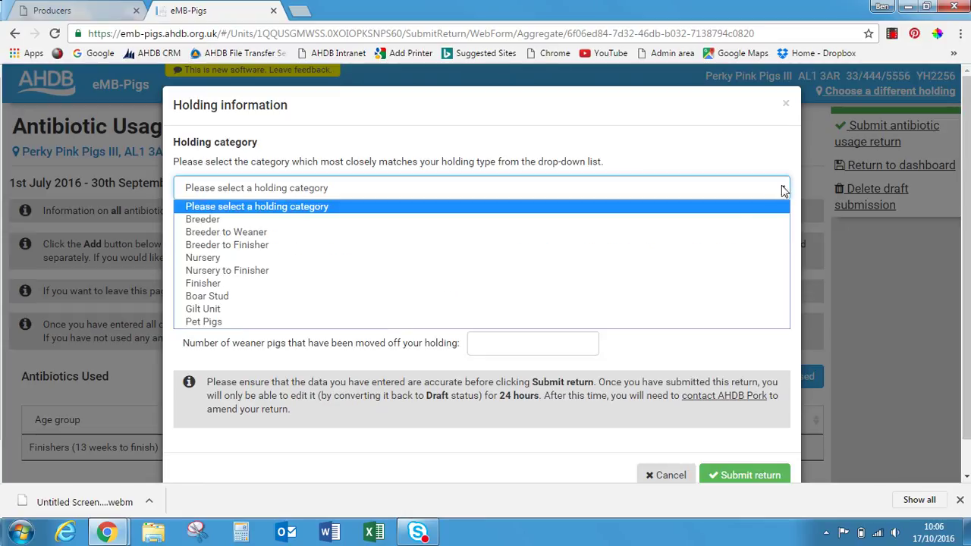
{"action": "left_click", "coordinate": [579, 284]}
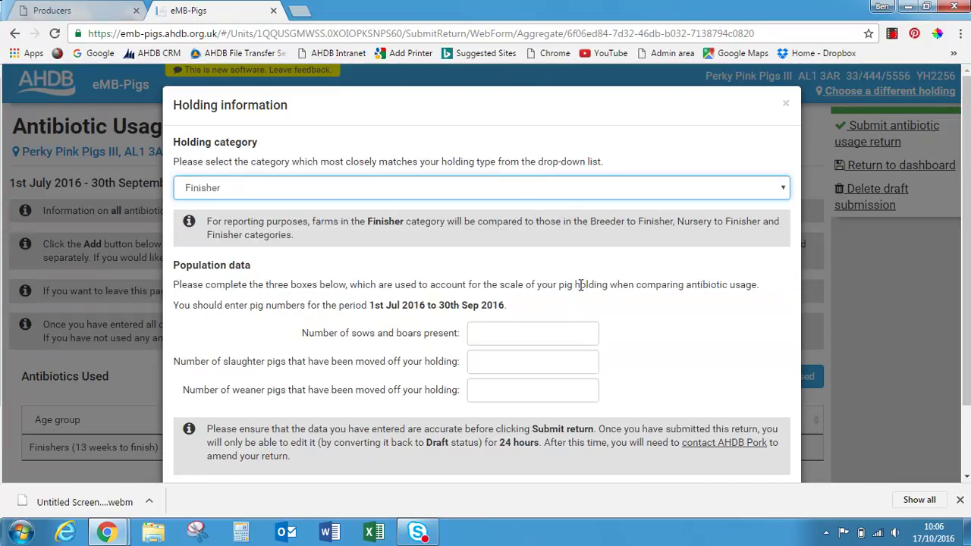
{"action": "left_click", "coordinate": [496, 332]}
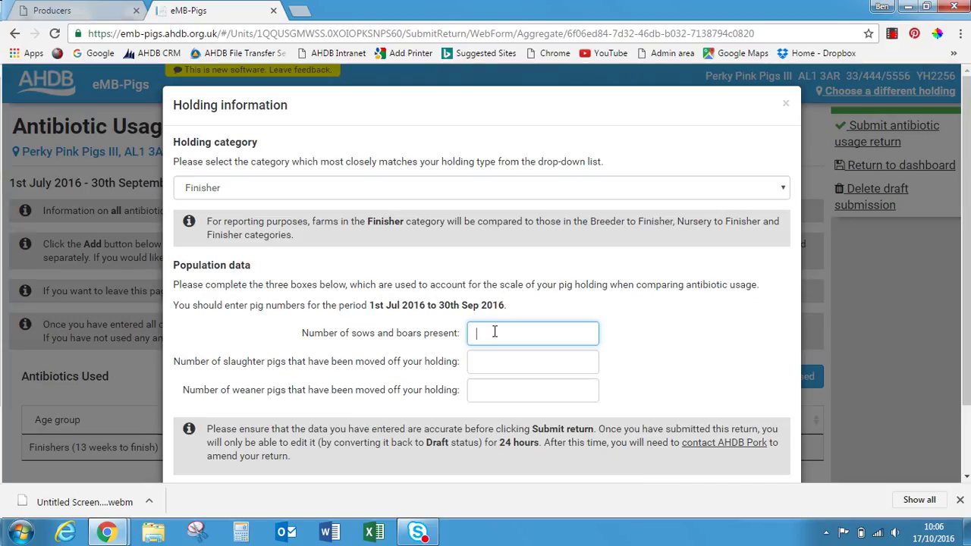
{"action": "type", "text": "0"}
{"action": "left_click", "coordinate": [476, 362]}
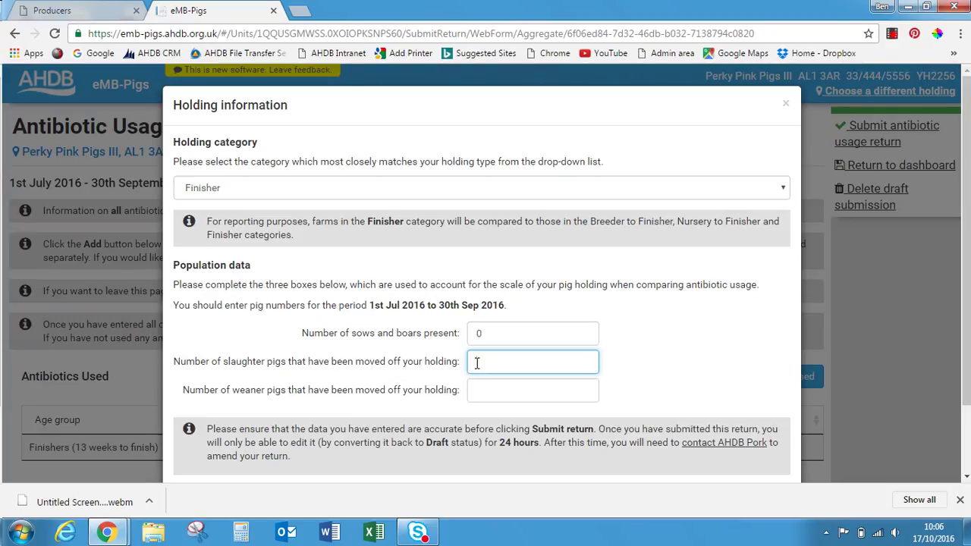
{"action": "type", "text": "100"}
{"action": "left_click", "coordinate": [473, 391]}
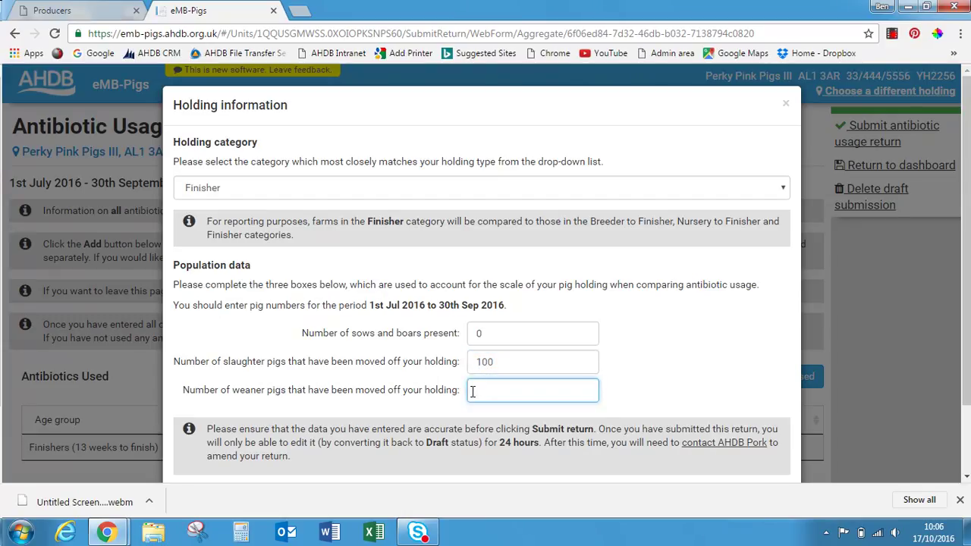
{"action": "type", "text": "0"}
{"action": "scroll", "coordinate": [662, 398], "scroll_direction": "down", "scroll_amount": 1}
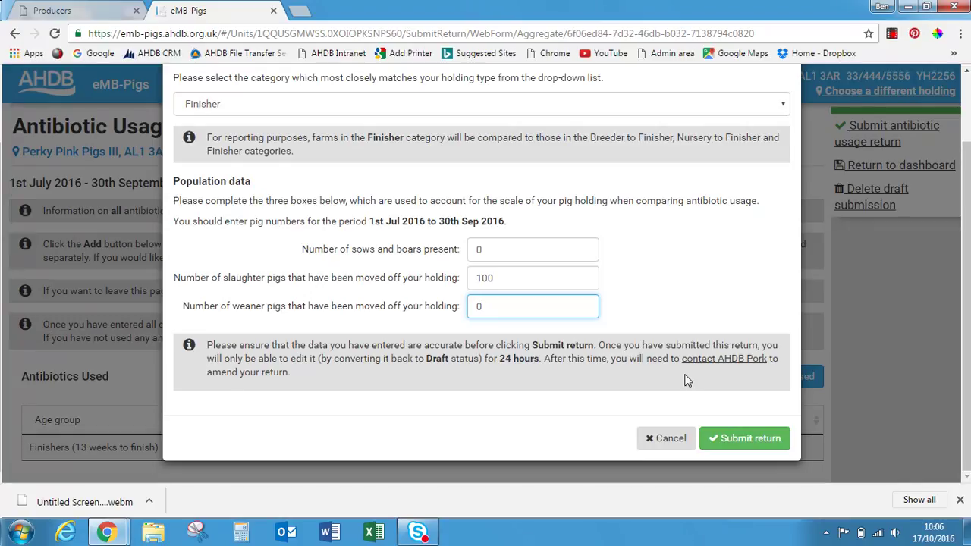
{"action": "left_click", "coordinate": [731, 440]}
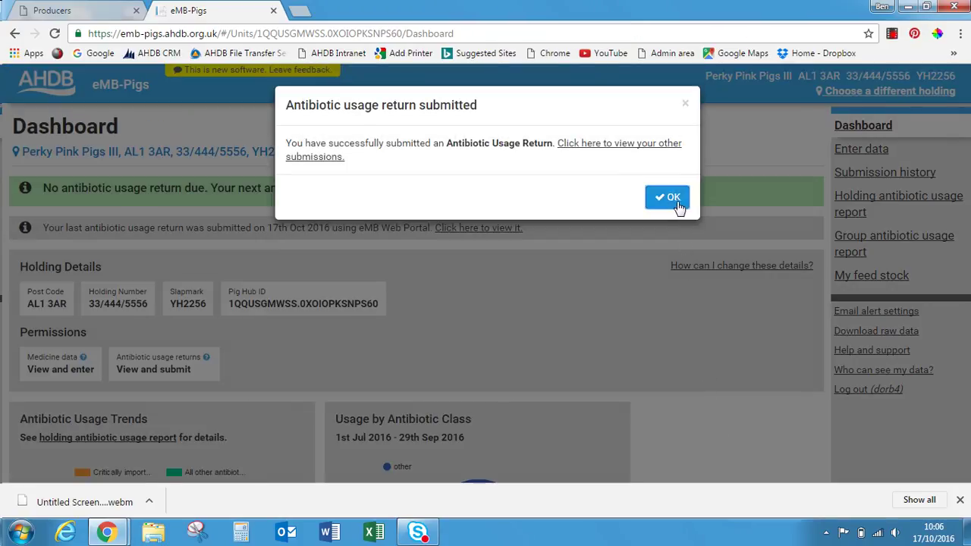
- Acknowledge the 'Antibiotic usage return submitted' confirmation to return to the Dashboard
{"action": "left_click", "coordinate": [674, 197]}
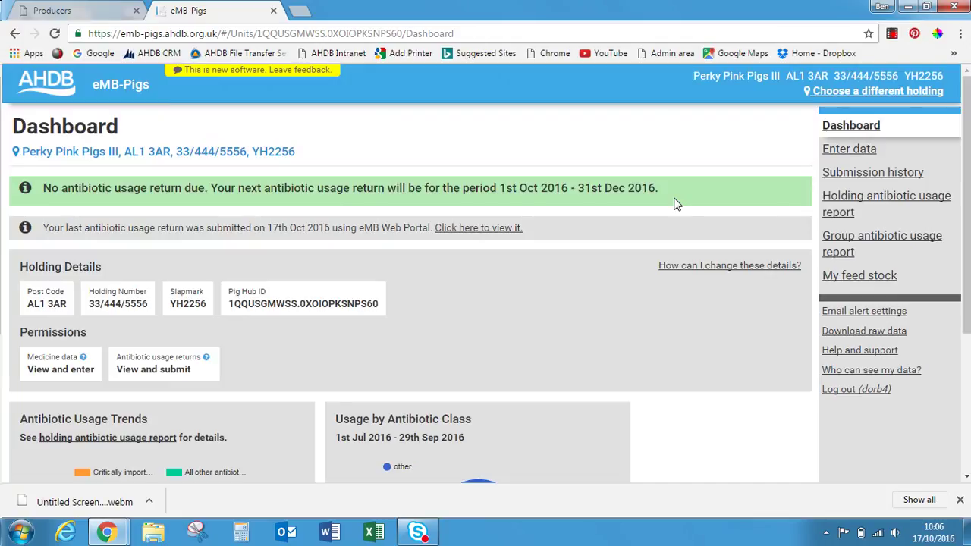